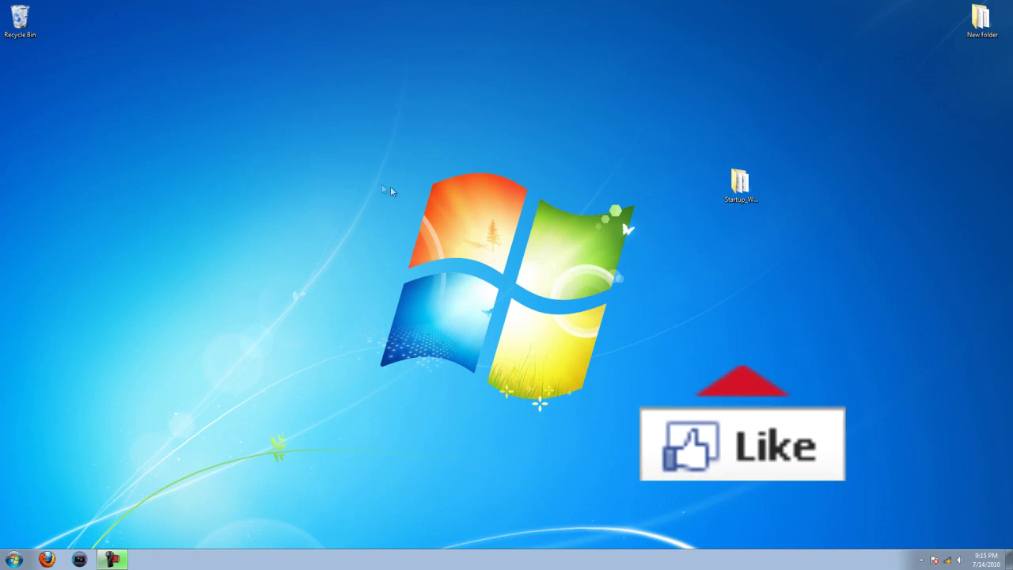
Move the Startup_WAVs folder to the left of the desktop and select it
click(382, 229)
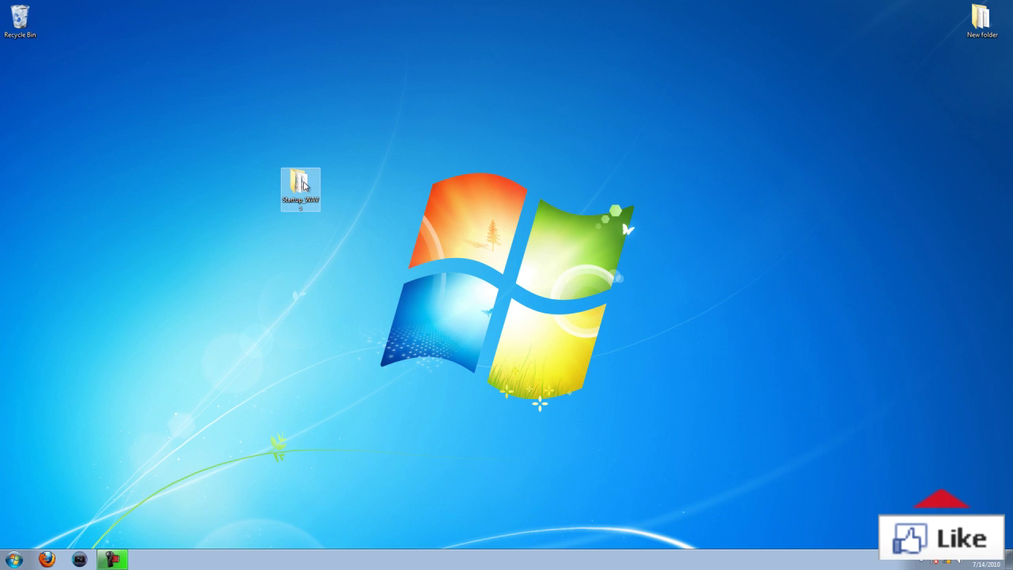
click(303, 185)
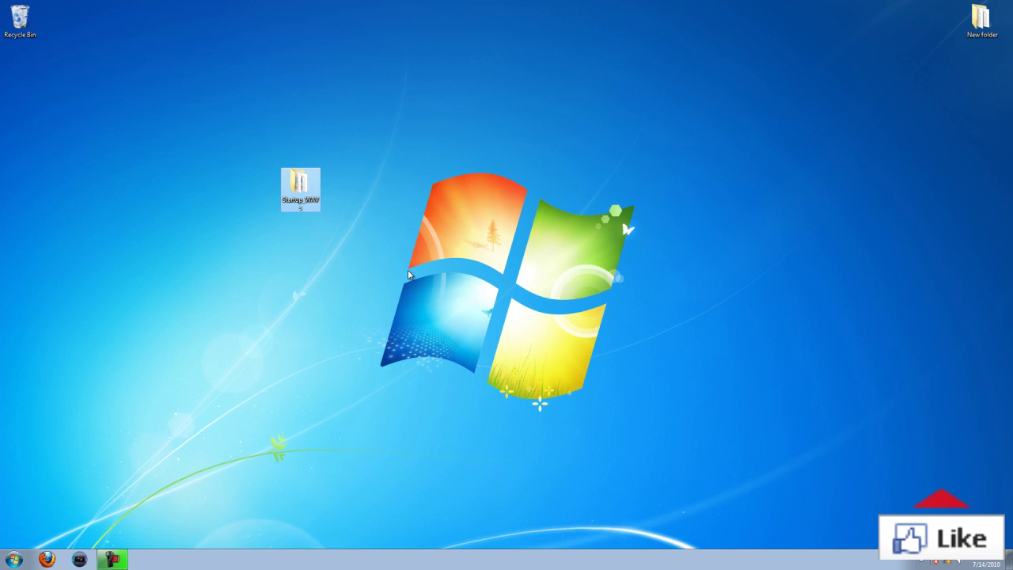
Open the Startup_WAVs folder, move its window to the upper right, and view Startup1's details
double_click(307, 187)
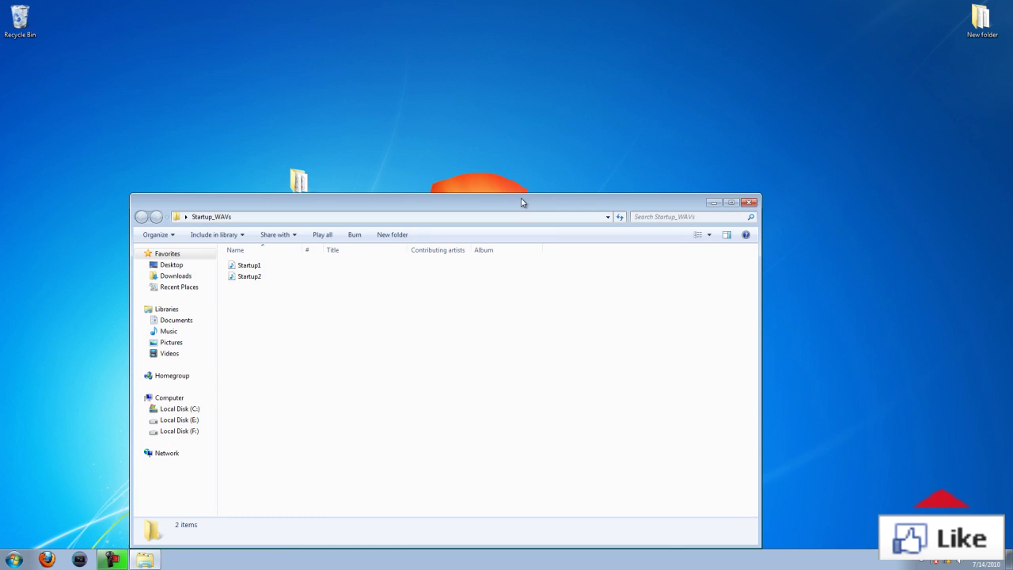
drag(522, 200, 776, 118)
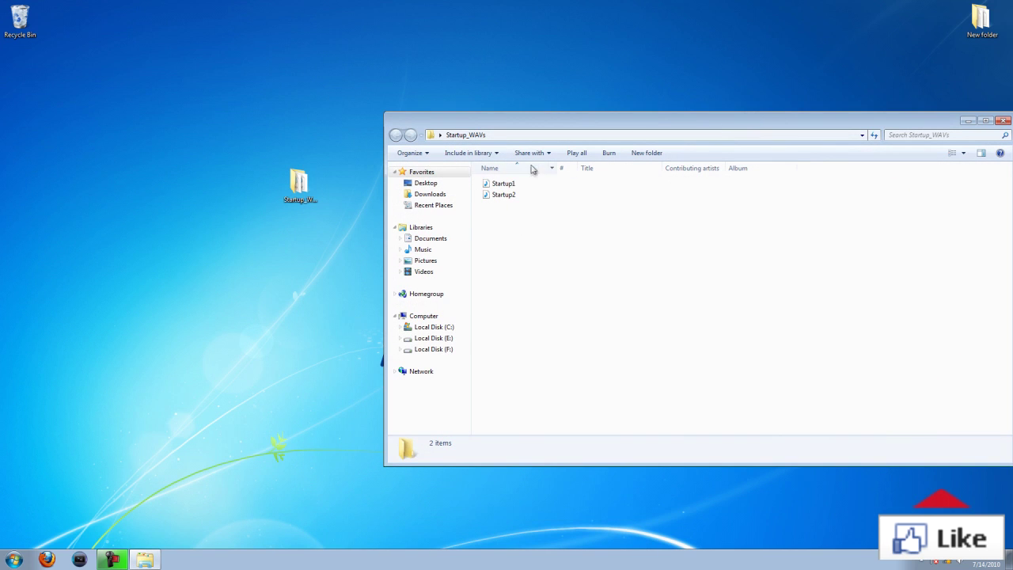
click(536, 190)
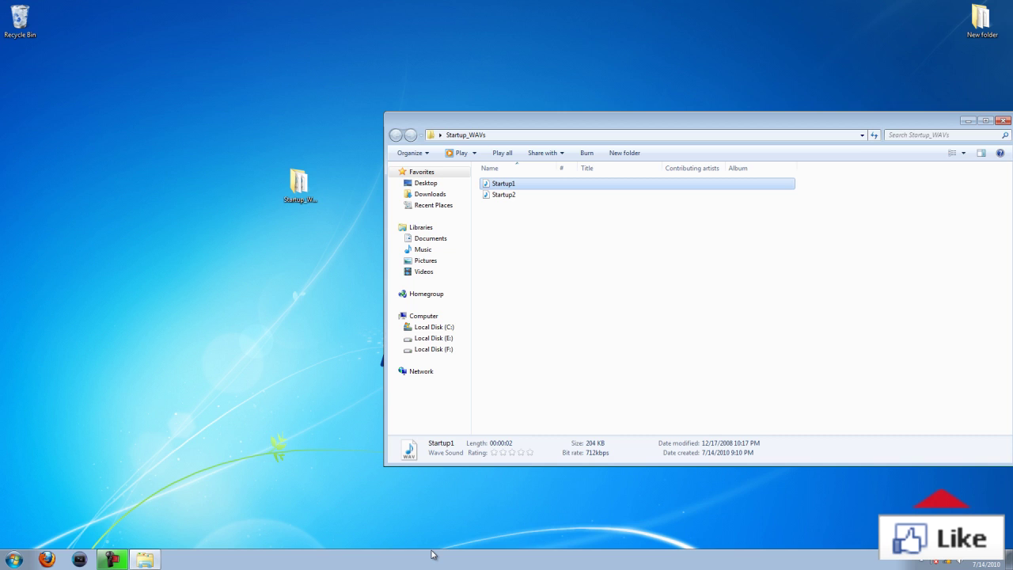
Reposition and enlarge the folder window, comparing the Startup2 and Startup1 details
drag(621, 127, 489, 81)
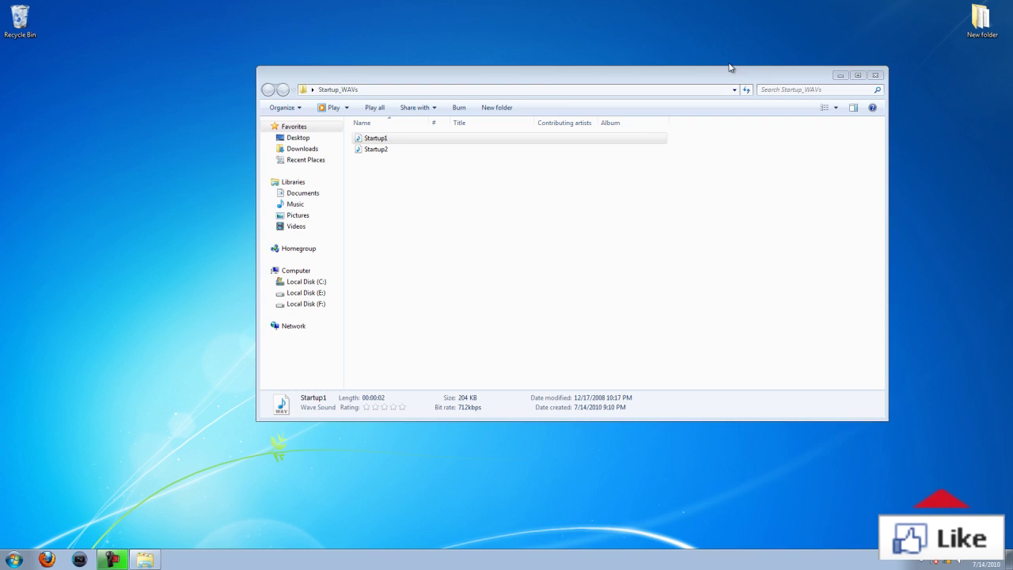
drag(841, 68, 840, 52)
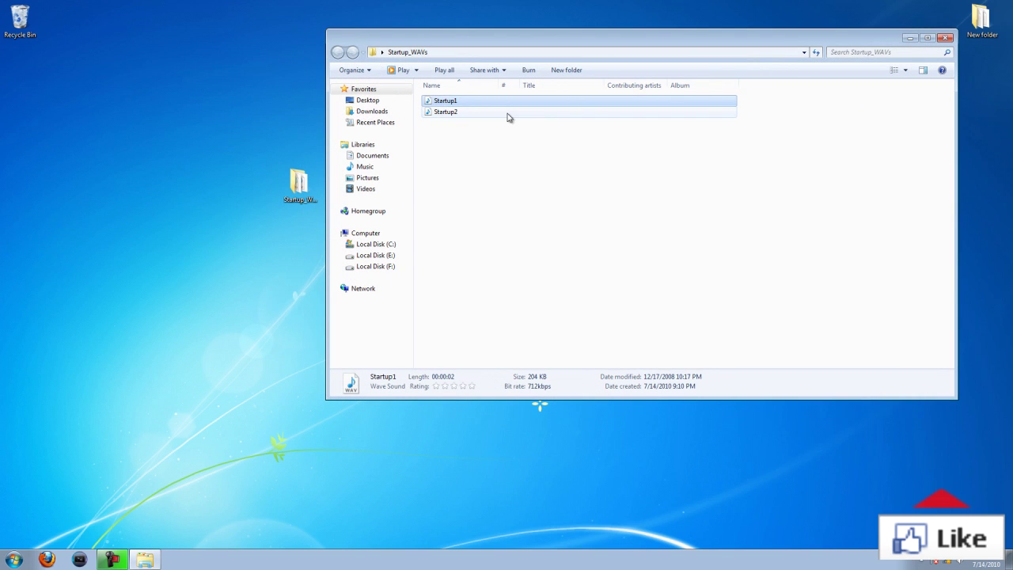
click(509, 116)
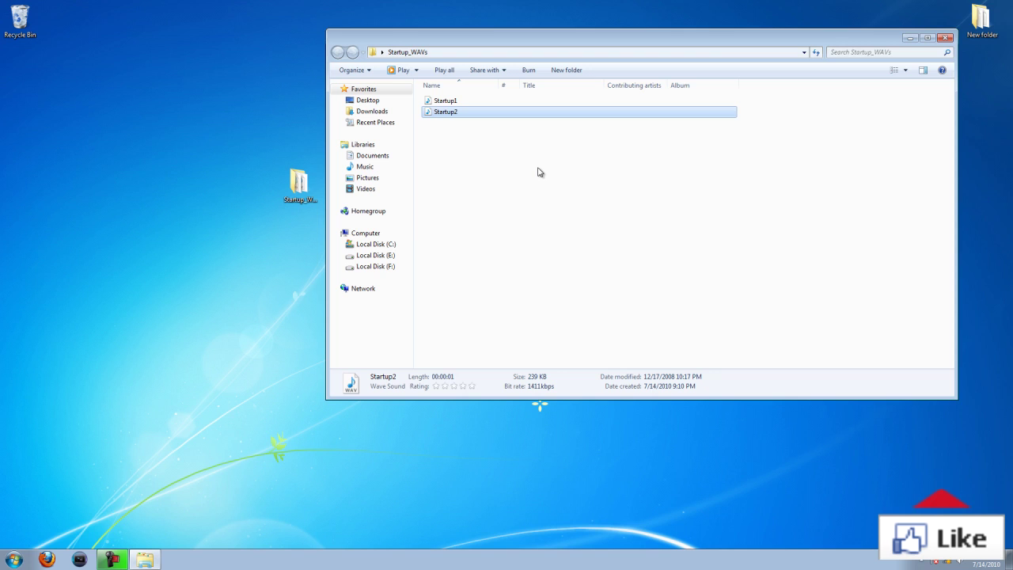
click(504, 102)
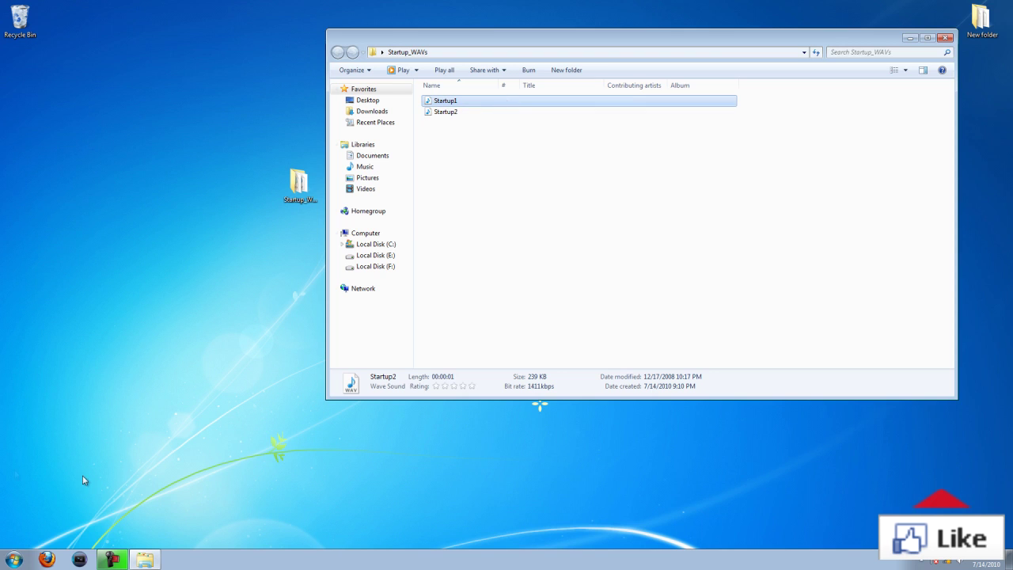
click(13, 561)
Open Control Panel's Hardware and Sound page, then return to the category view
click(197, 456)
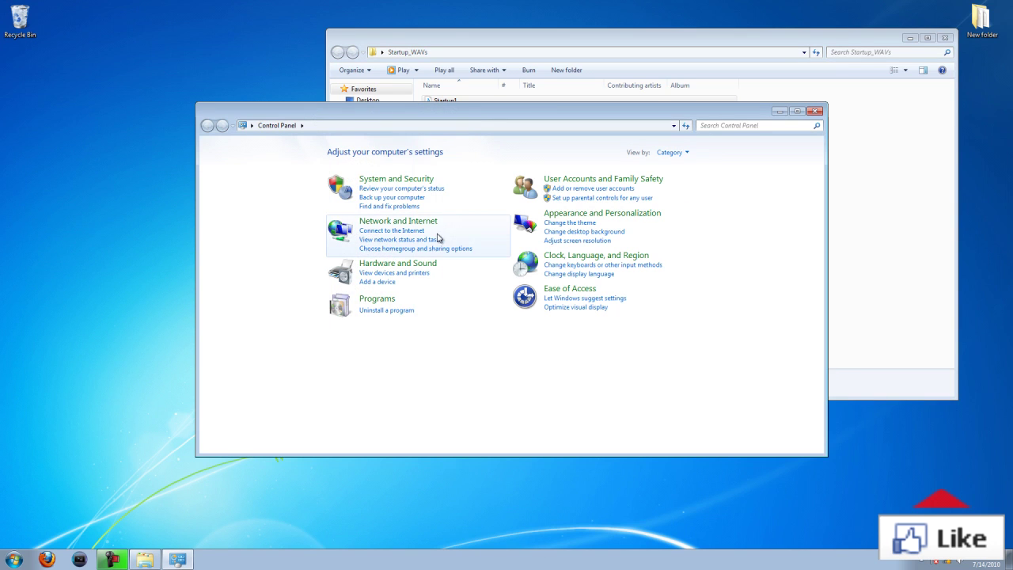
click(404, 267)
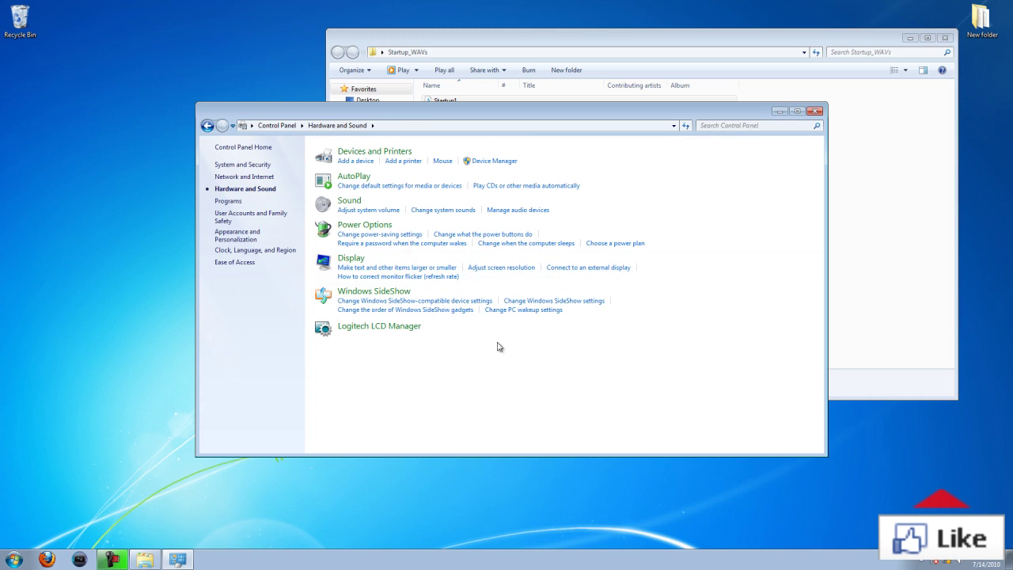
click(207, 127)
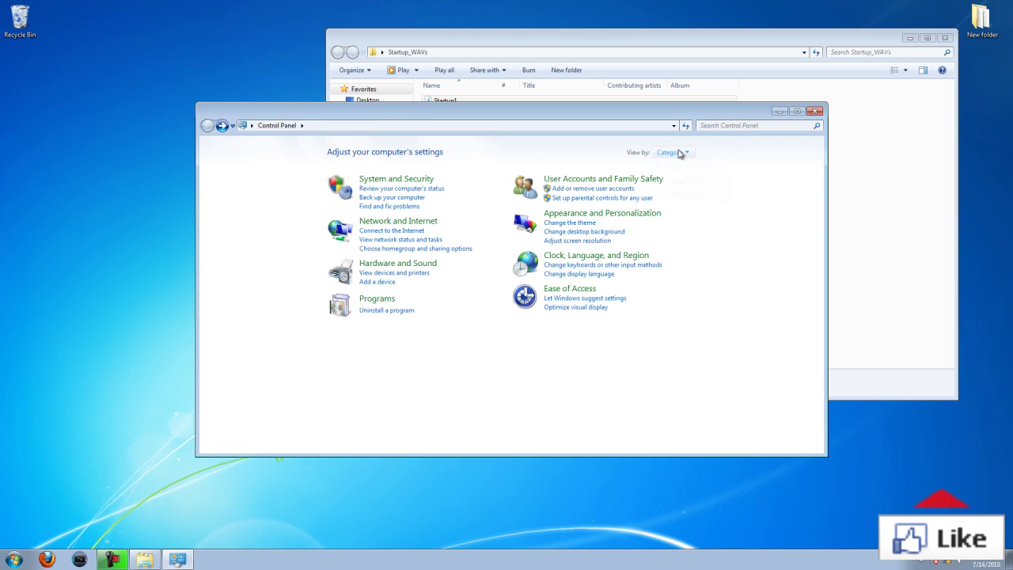
Switch View by to Small icons and back to Category, then open Hardware and Sound
click(680, 152)
click(684, 194)
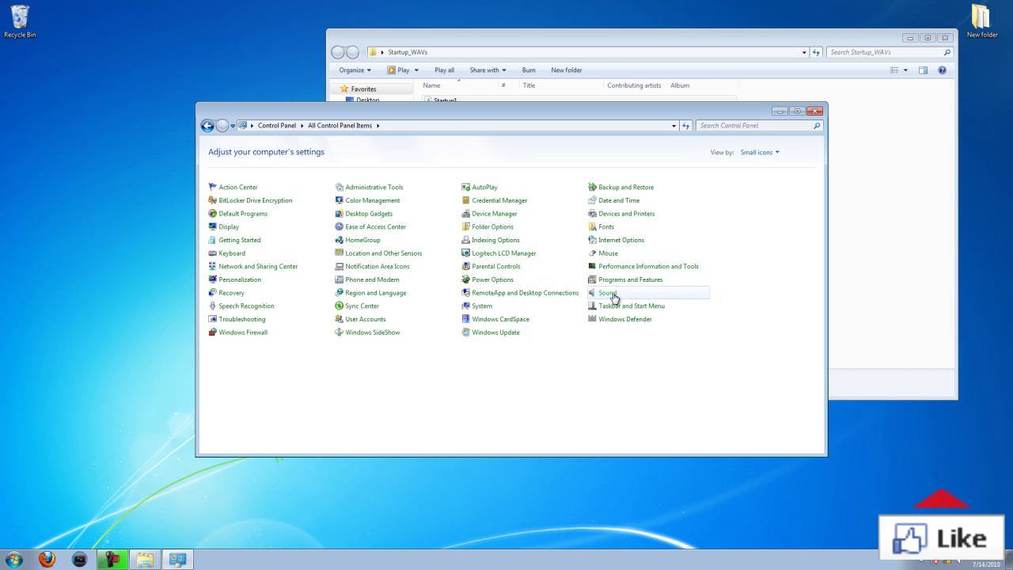
click(758, 152)
click(762, 167)
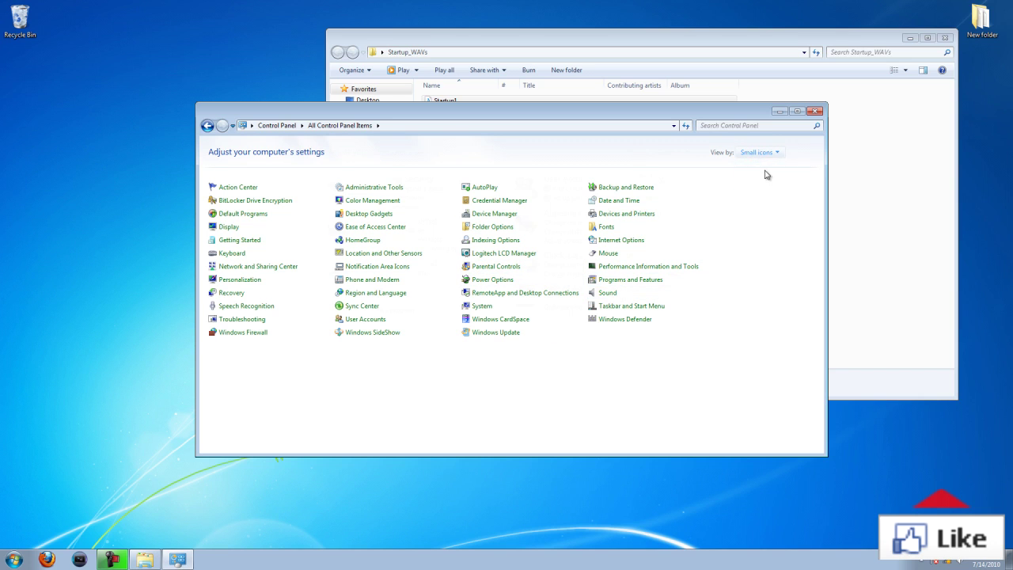
click(409, 268)
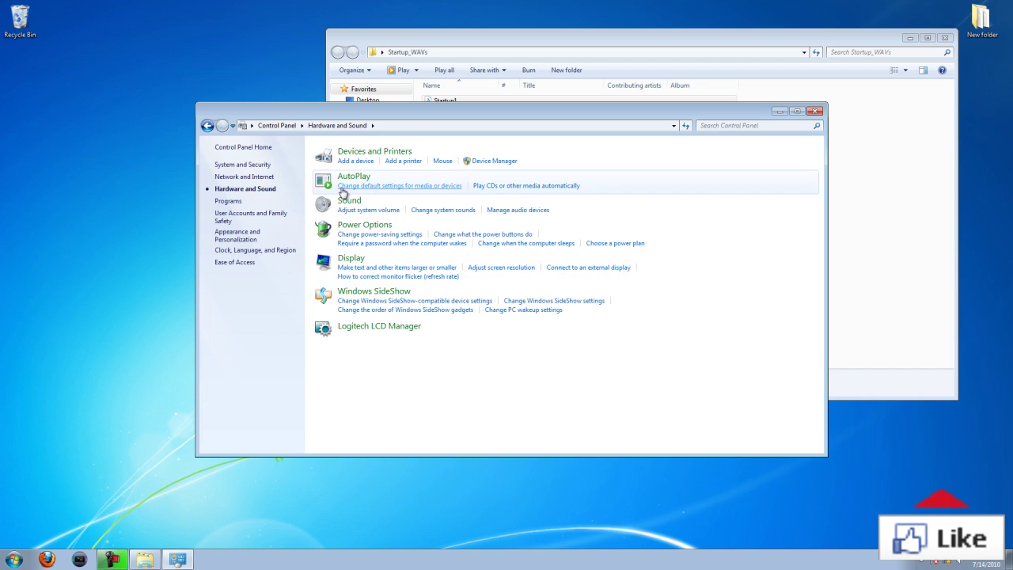
Open the Sound dialog, close Control Panel, and place the dialog left of the folder window
click(349, 202)
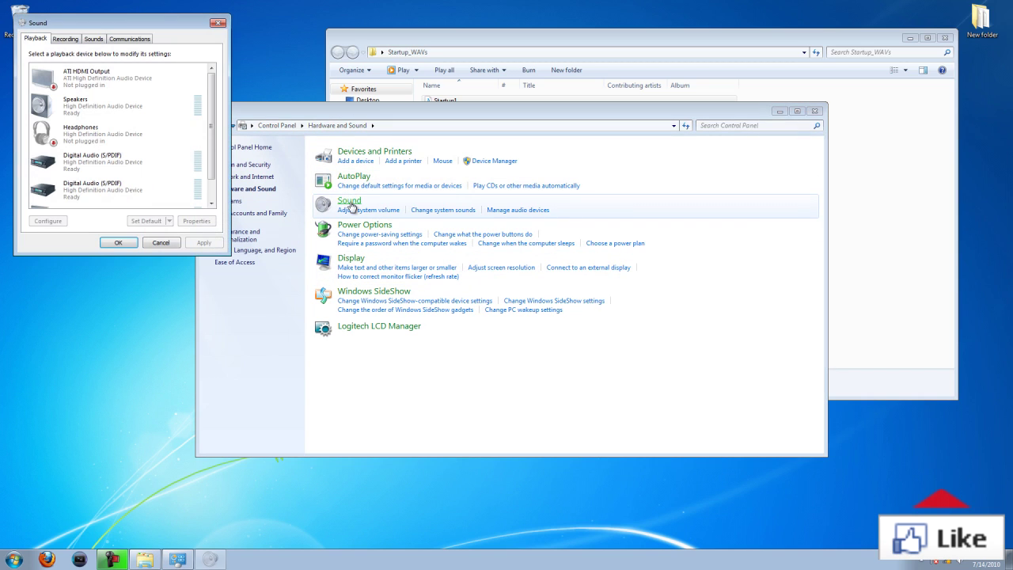
click(815, 110)
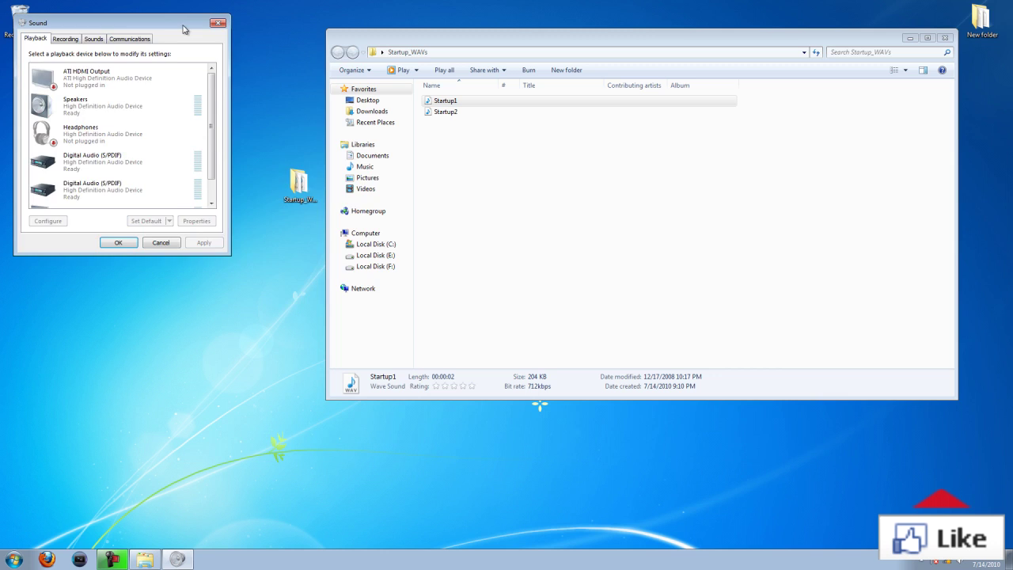
drag(184, 24, 555, 139)
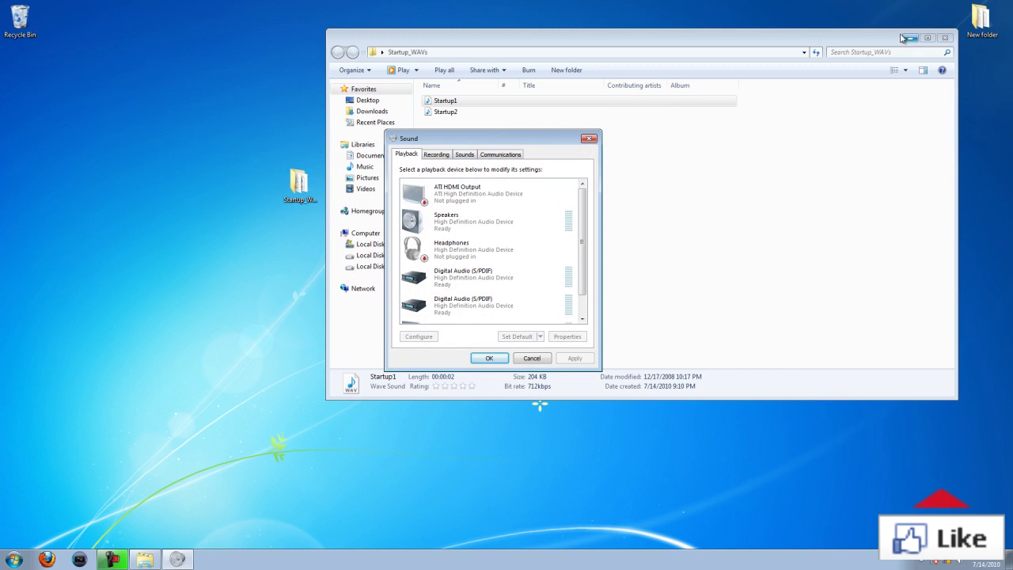
drag(900, 36, 1012, 44)
drag(449, 139, 247, 138)
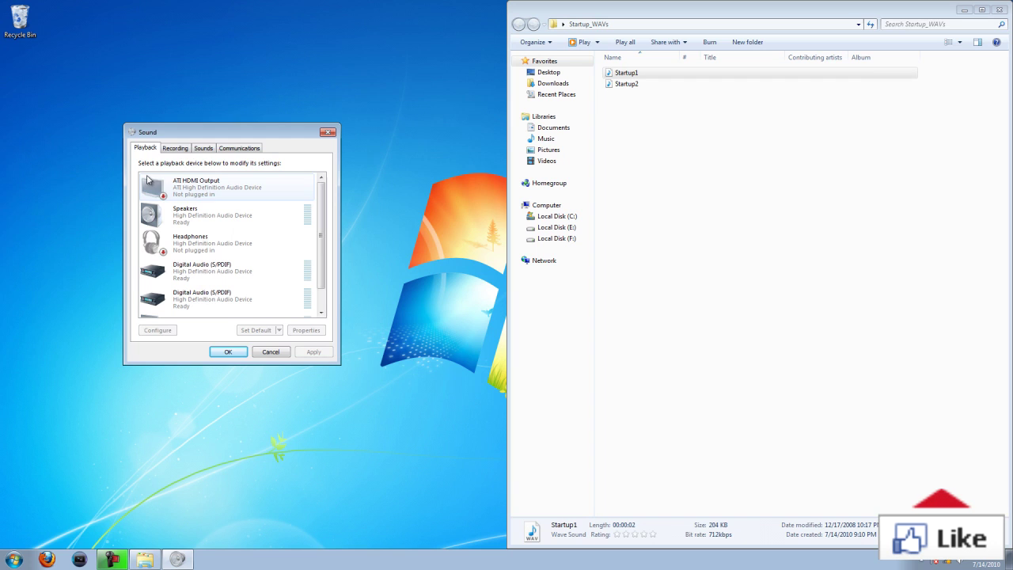
On the Sounds tab, select the Windows Logon event and test its current sound
click(204, 150)
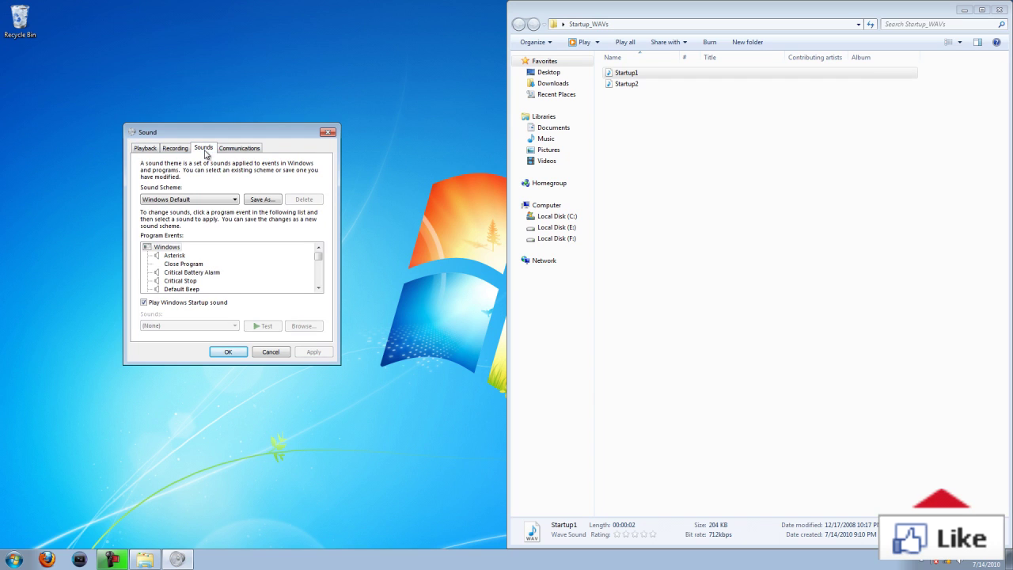
drag(300, 136, 413, 84)
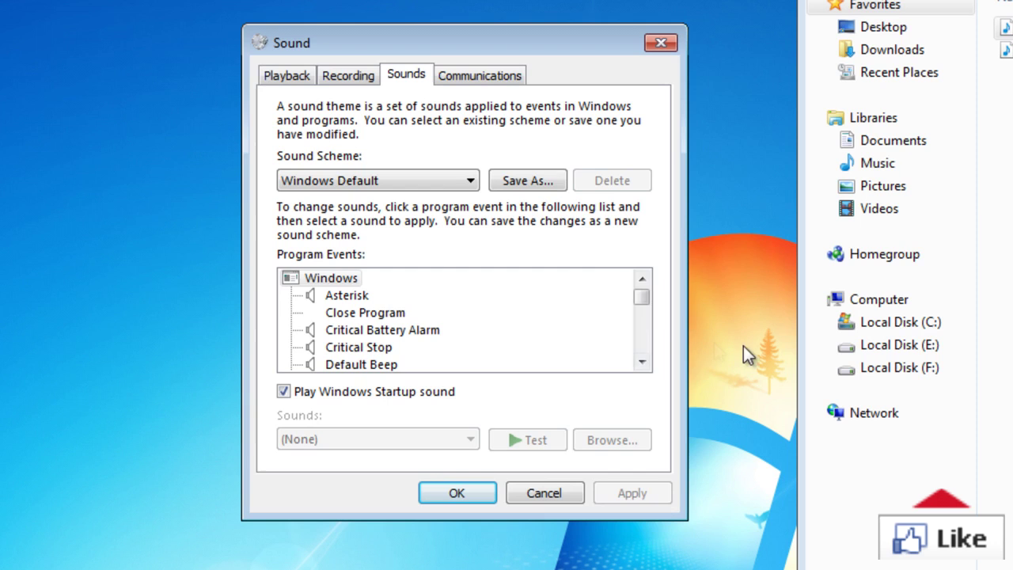
click(642, 361)
click(642, 361)
click(642, 361)
click(641, 361)
click(642, 361)
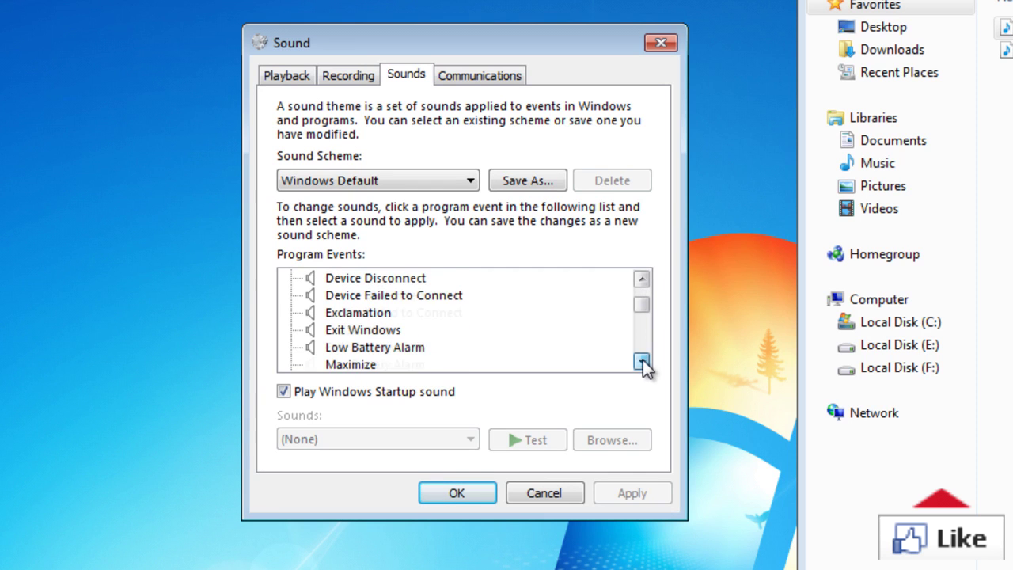
click(642, 360)
drag(641, 362, 641, 362)
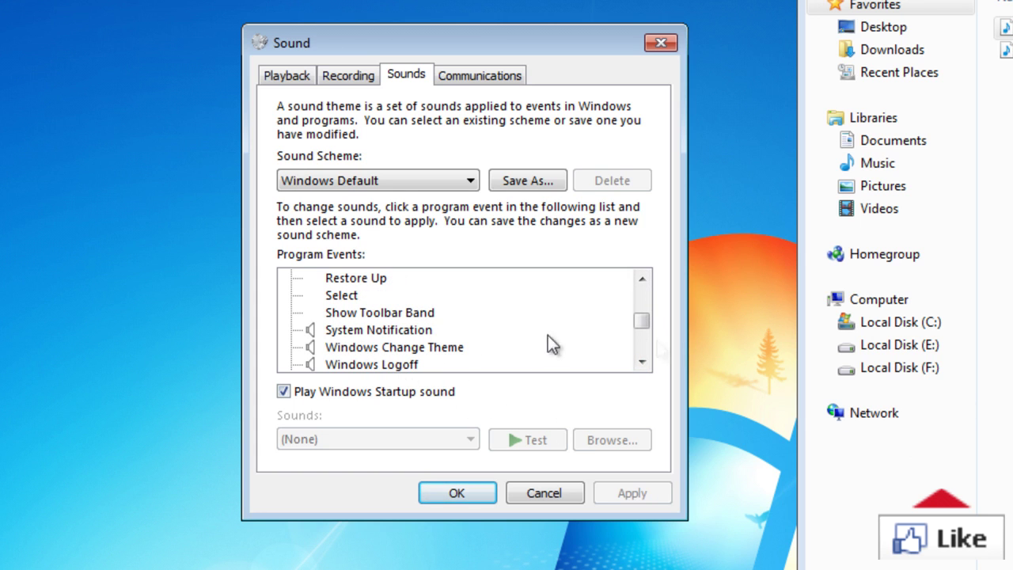
click(643, 361)
click(642, 361)
click(643, 362)
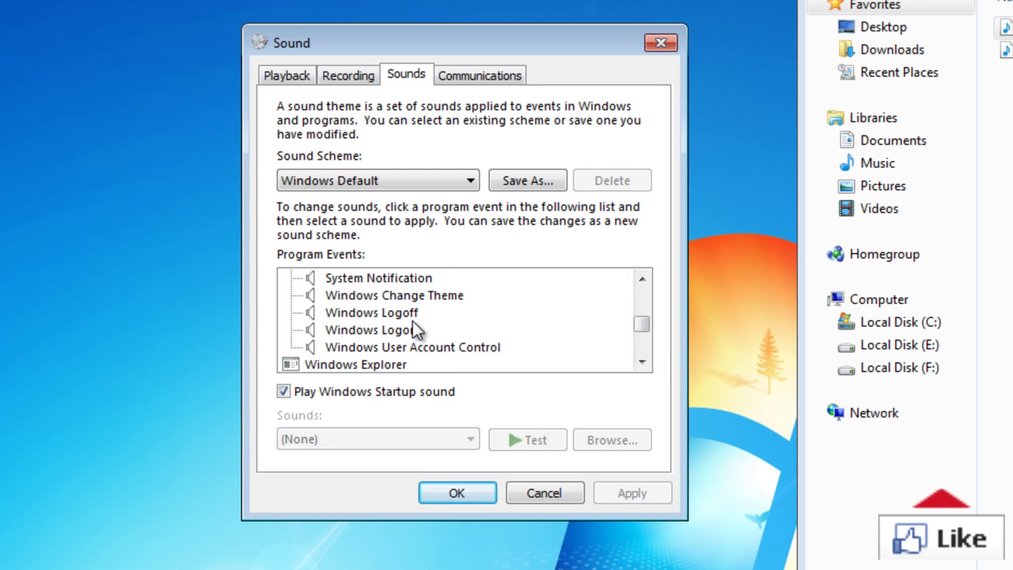
click(401, 334)
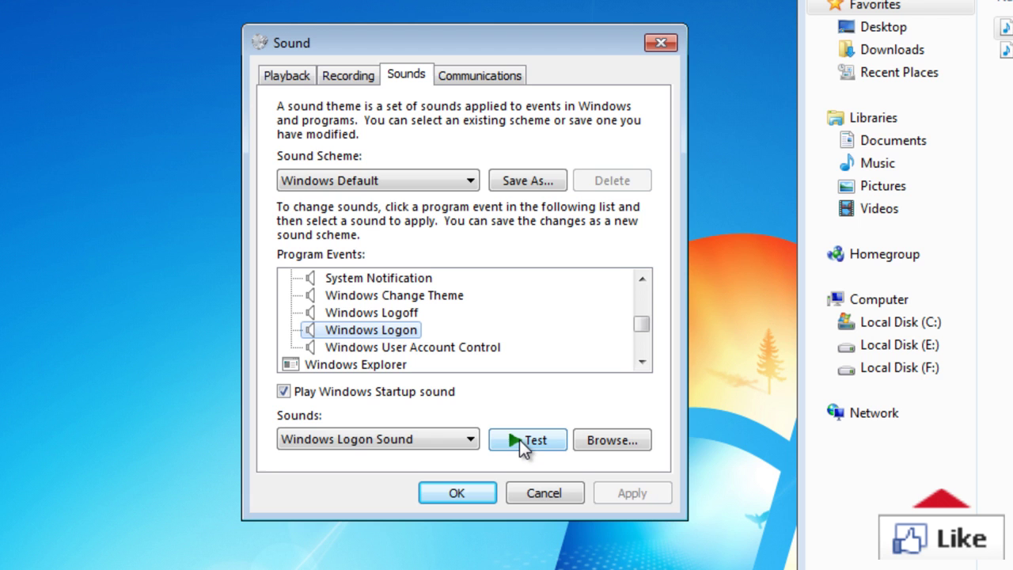
click(519, 439)
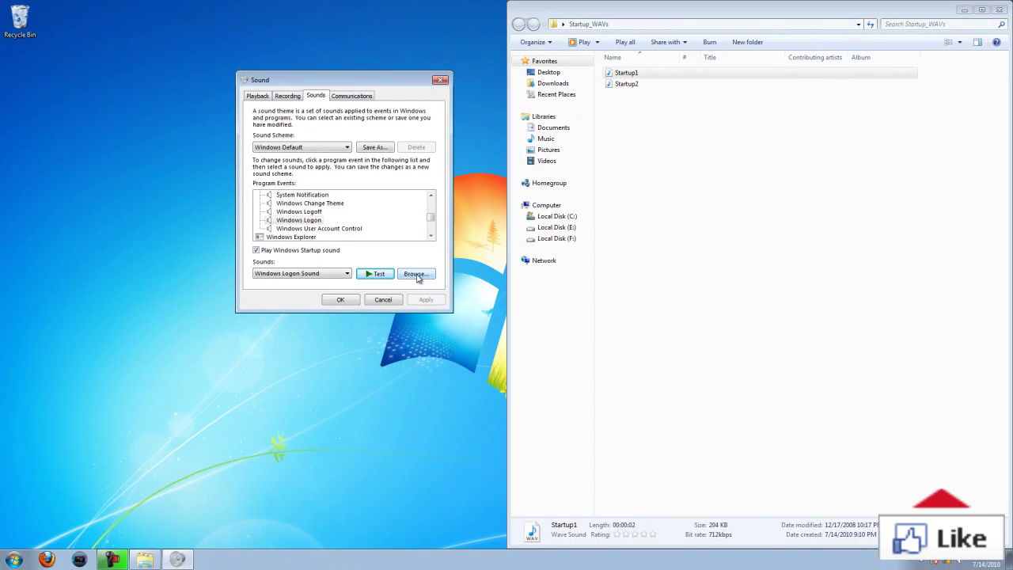
Browse to Desktop > Startup_WAVs and set Startup1 as the Windows Logon sound
click(417, 274)
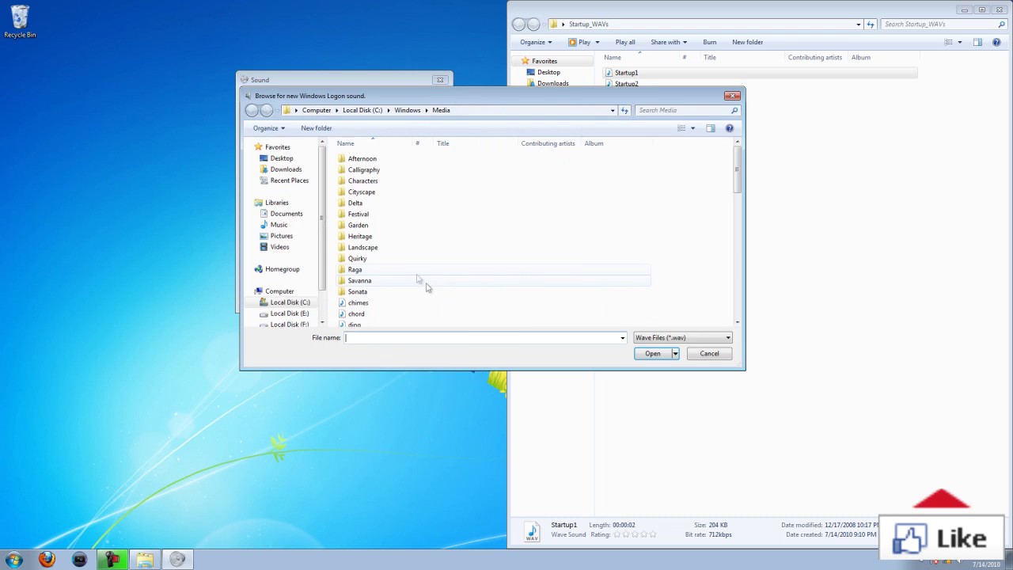
click(283, 159)
double_click(384, 212)
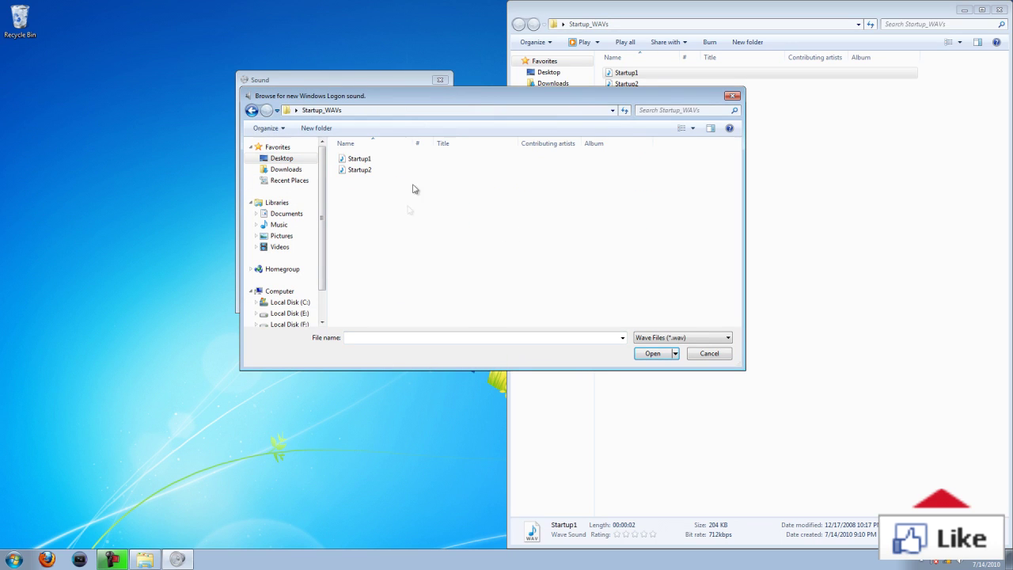
click(380, 163)
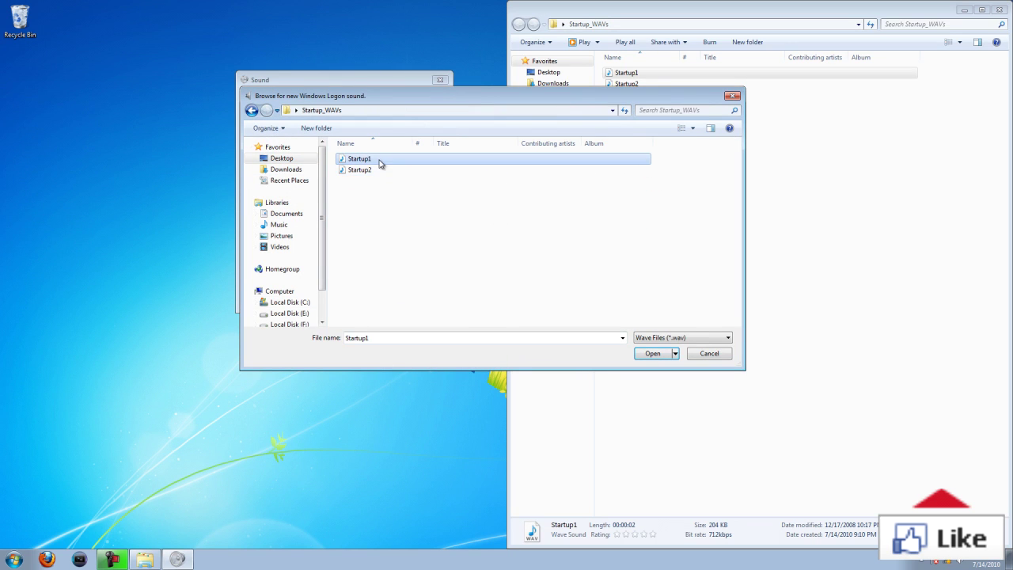
click(662, 356)
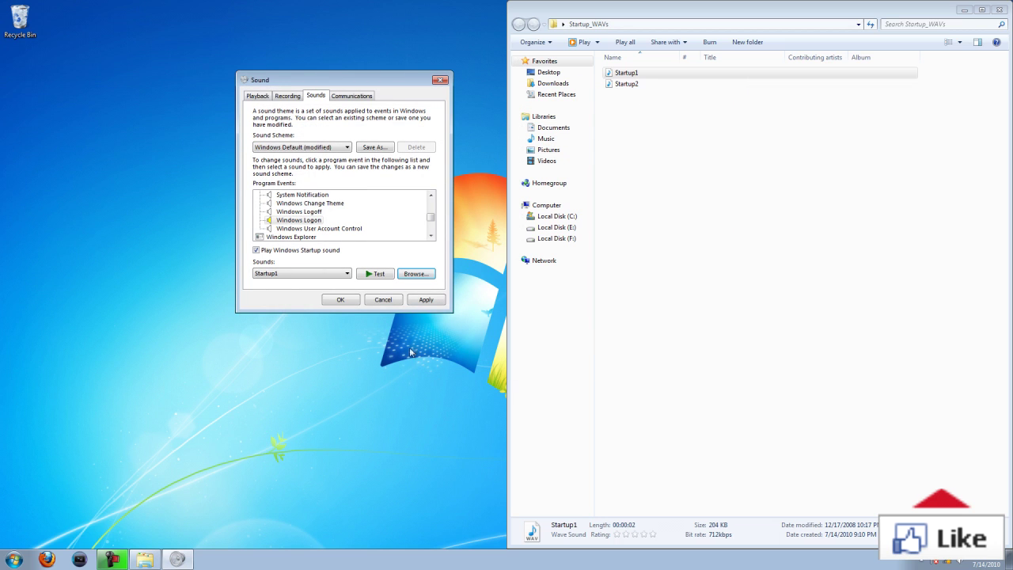
Test the Startup1 logon sound and apply the Windows Default (modified) scheme
click(368, 275)
click(425, 299)
click(432, 226)
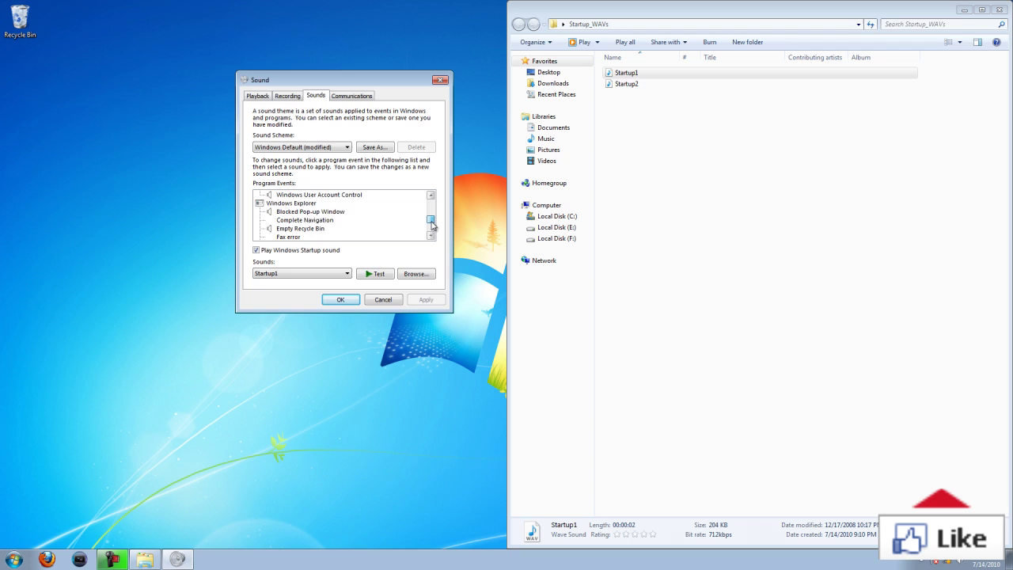
drag(432, 226, 432, 208)
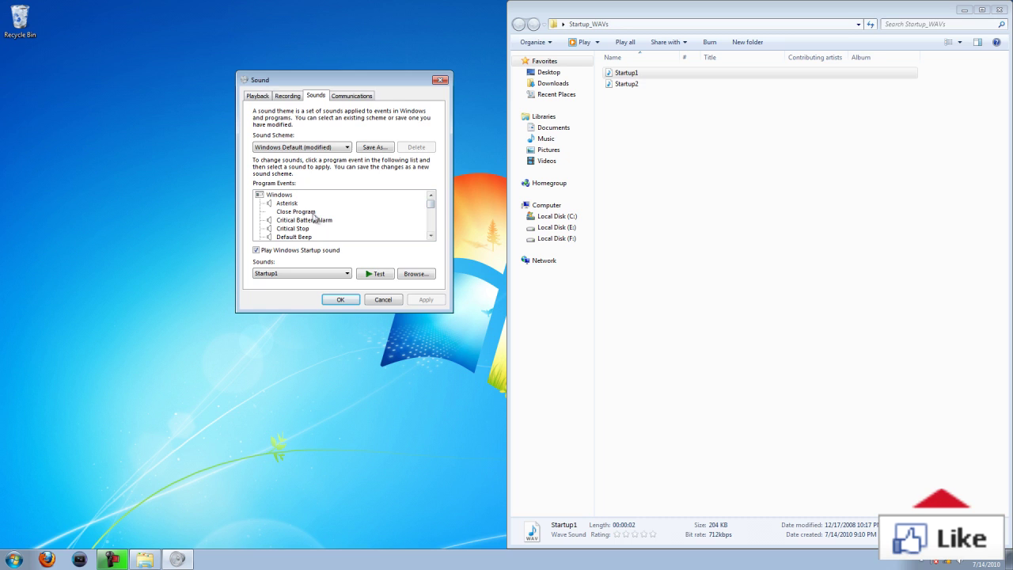
Select the Close Program event and scroll further down the Program Events list
click(307, 212)
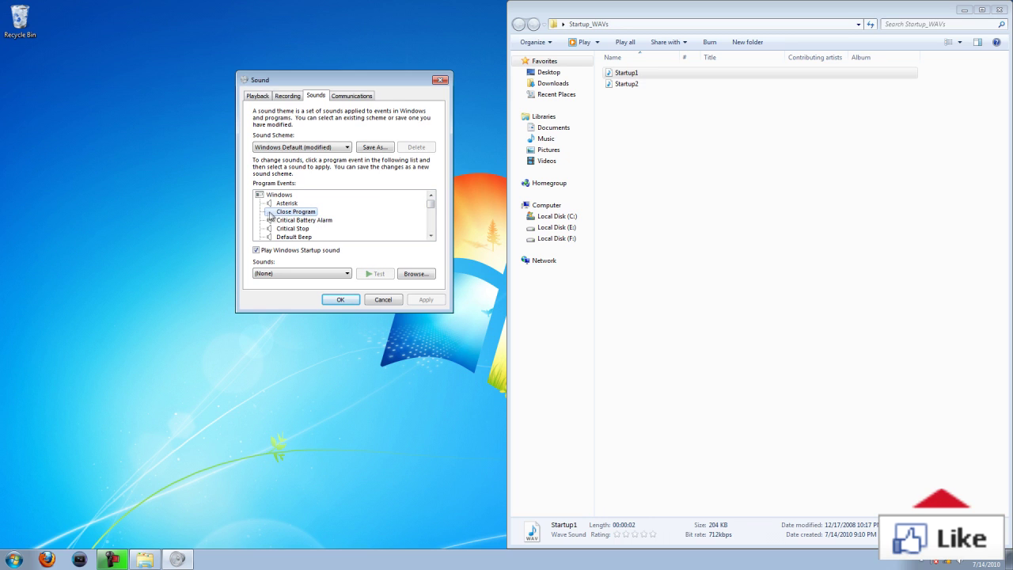
click(430, 235)
click(430, 235)
click(430, 235)
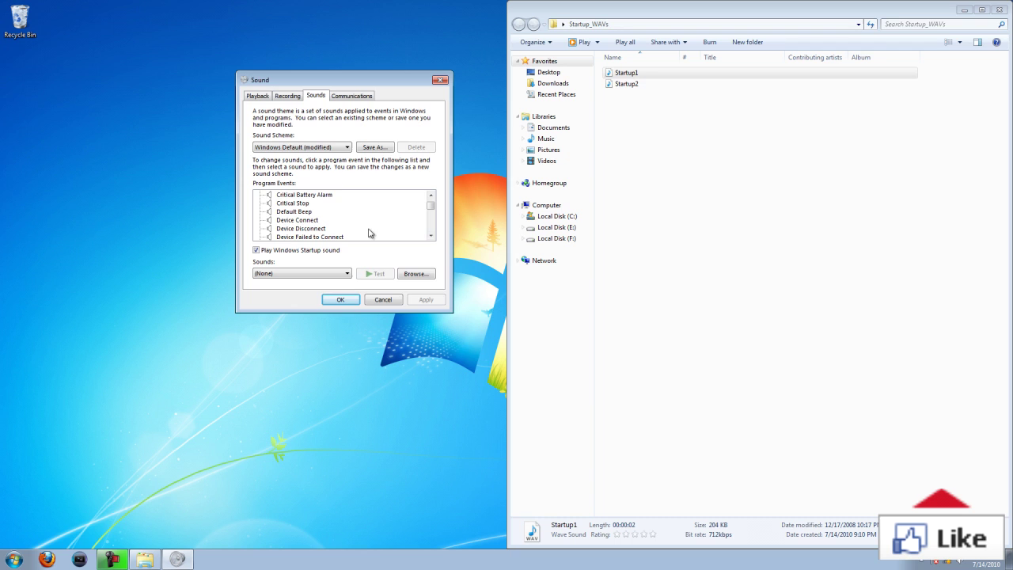
click(431, 235)
click(431, 236)
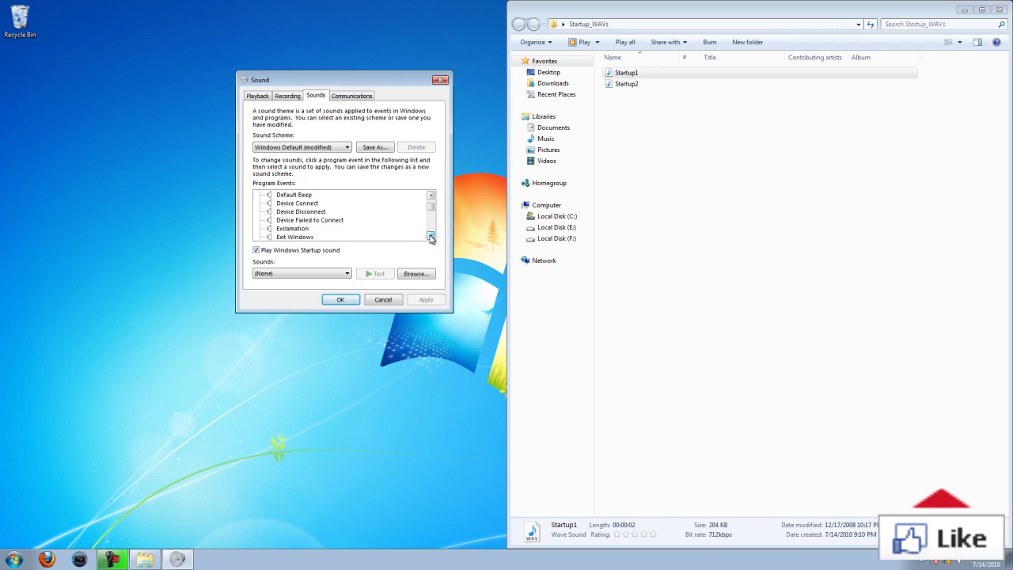
click(431, 235)
click(430, 235)
click(431, 236)
click(430, 236)
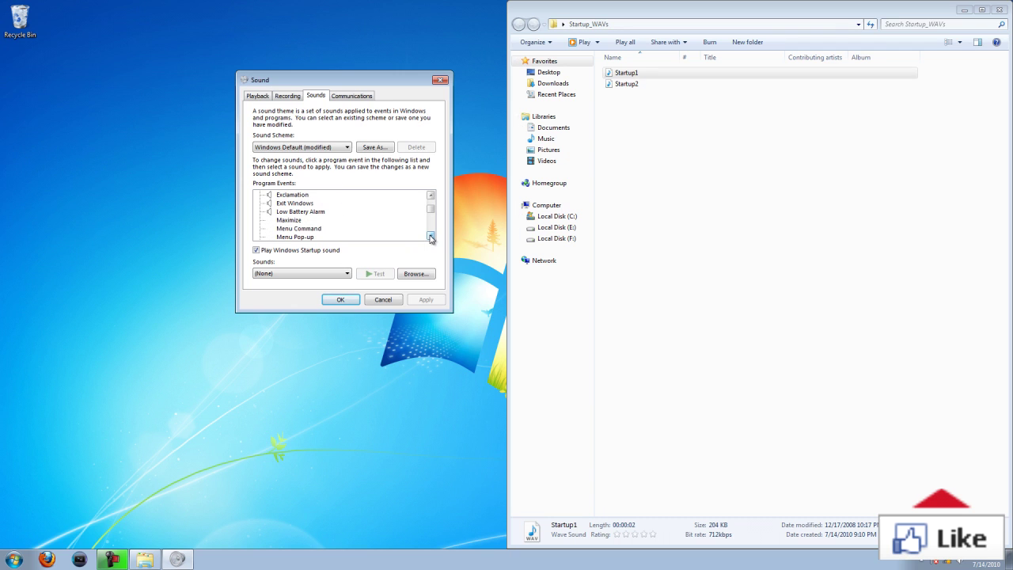
Close the Startup_WAVs window and move the Sound dialog to the upper right
click(998, 9)
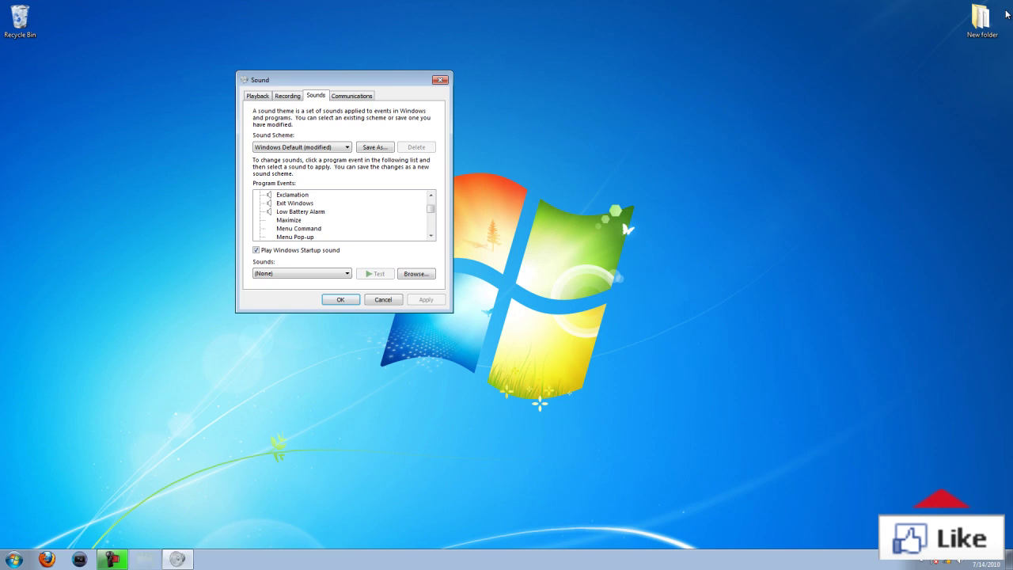
drag(395, 86, 864, 94)
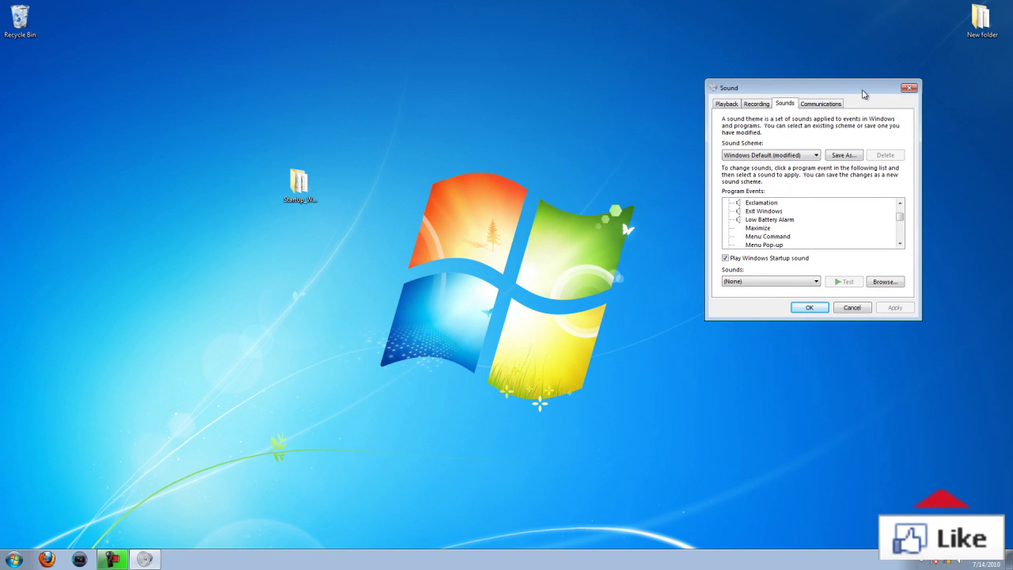